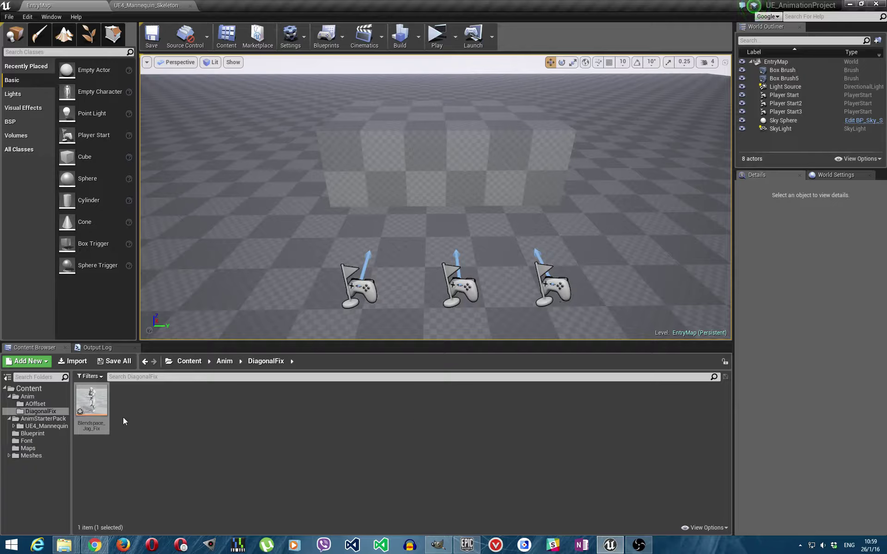
Copy Jog_Fwd_Rifle and Jog_Bwd_Rifle from AnimStarterPack into the DiagonalFix folder.
double_click(92, 411)
left_click(43, 418)
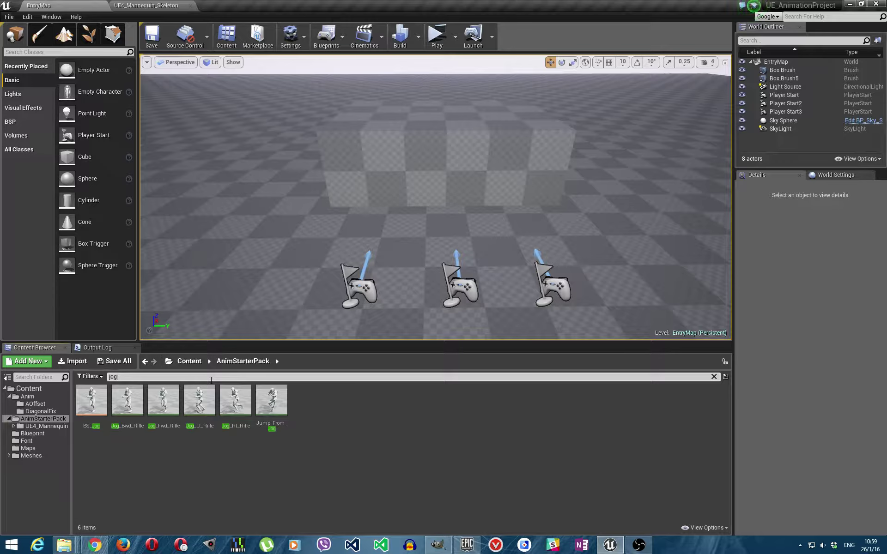
left_click(164, 400)
left_click(128, 408, "ctrl")
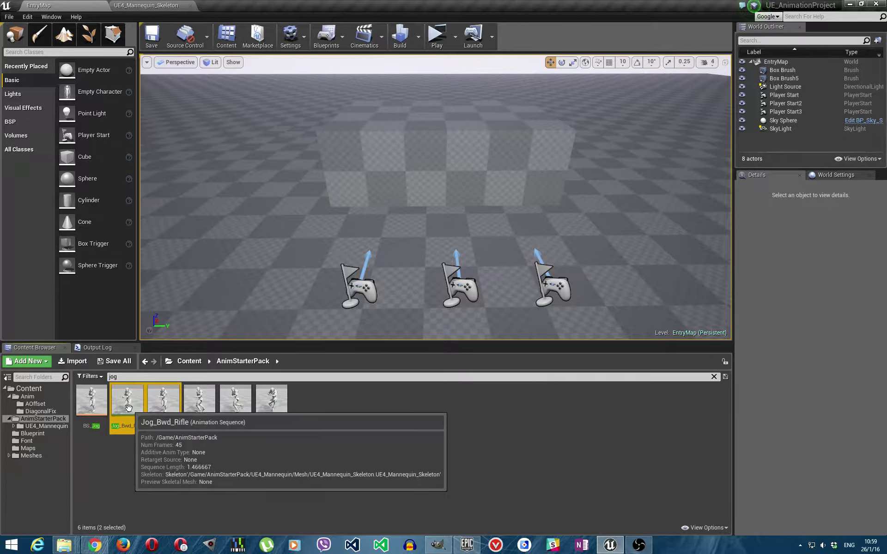
left_click_drag(129, 408, 56, 411)
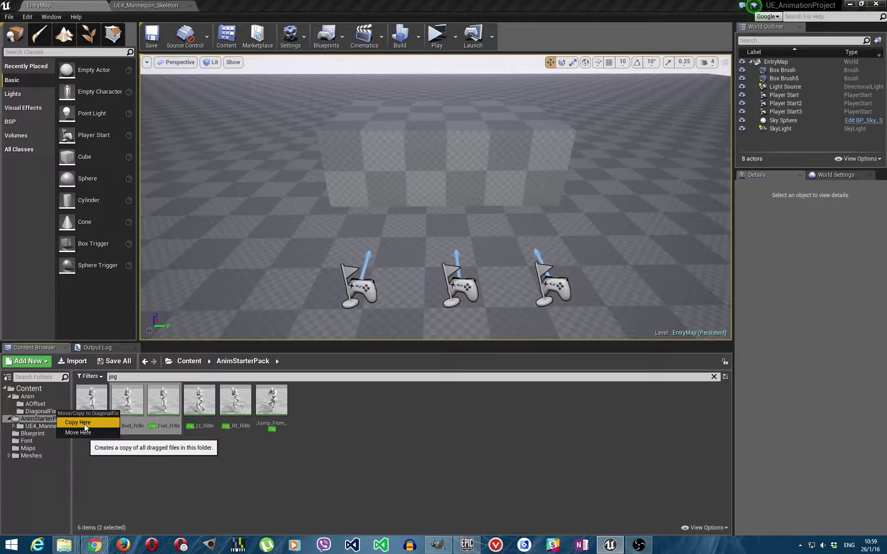
left_click(78, 423)
In DiagonalFix, rename the forward jog copy to Jog_FwdLeft_Rifle.
left_click(40, 411)
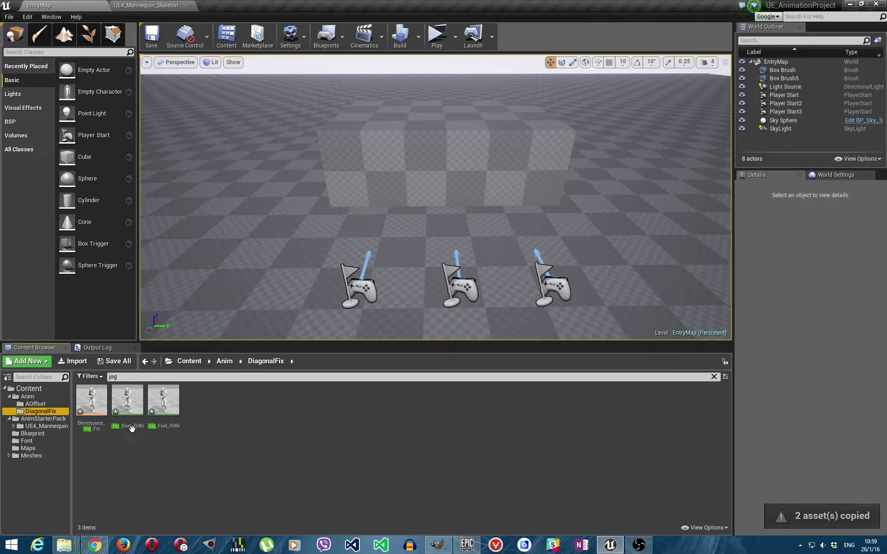
left_click(169, 426)
left_click(171, 427)
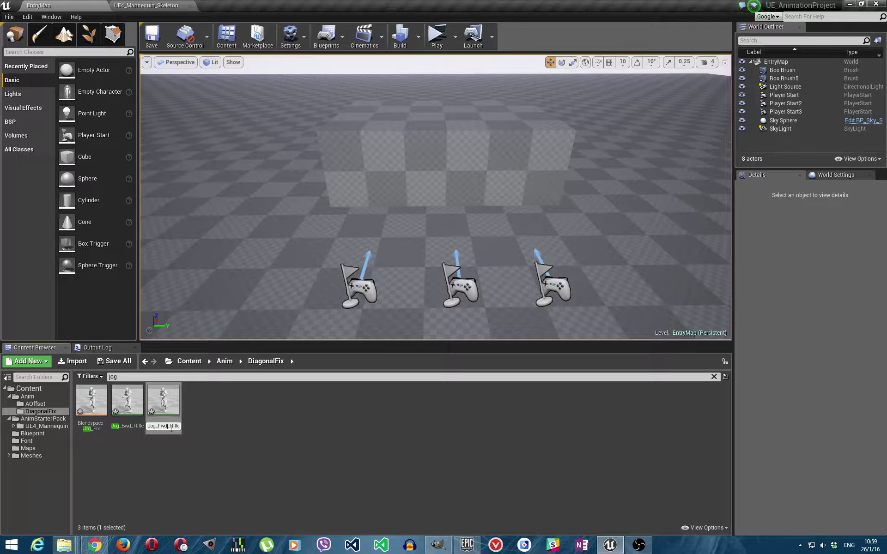
key("Return")
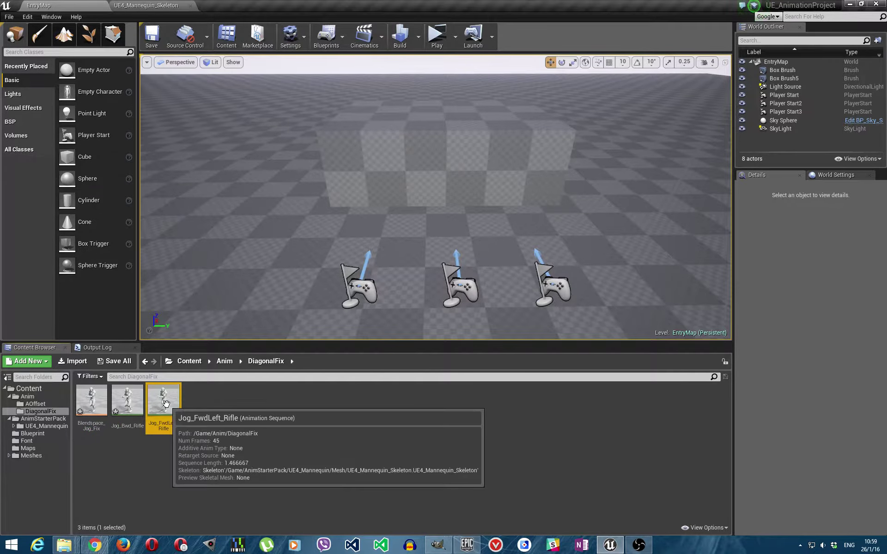
Open Jog_FwdLeft_Rifle, key the root bone, and set its additive yaw key to -45 with roll and pitch curves hidden.
double_click(167, 407)
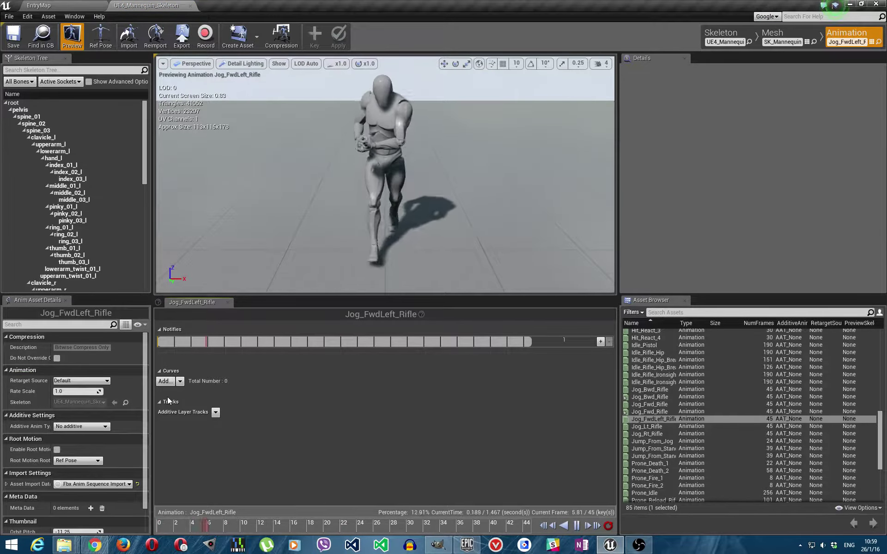
left_click(17, 104)
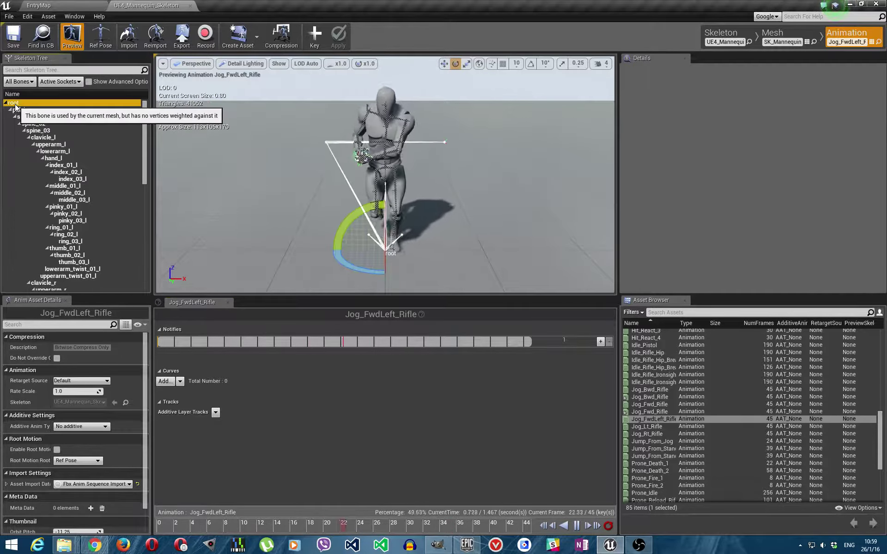
left_click(315, 36)
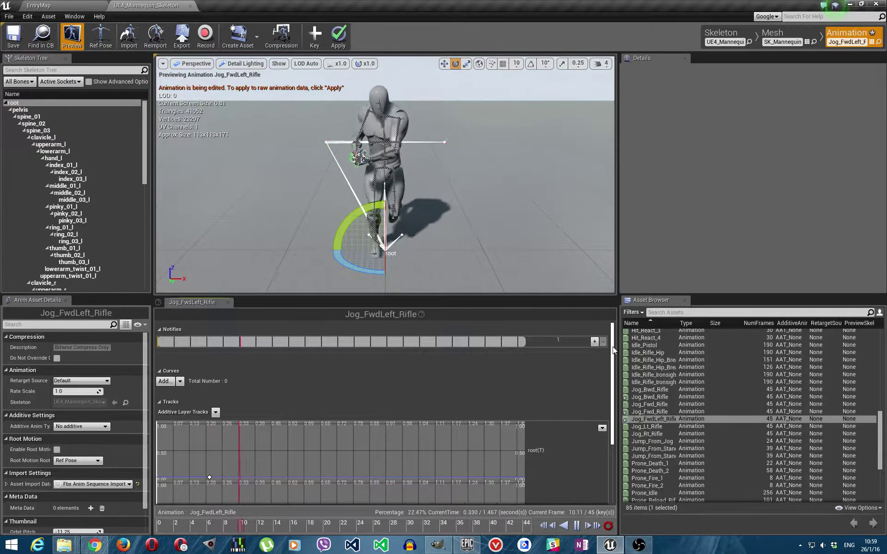
scroll(598, 356, "down", 4)
left_click(192, 400)
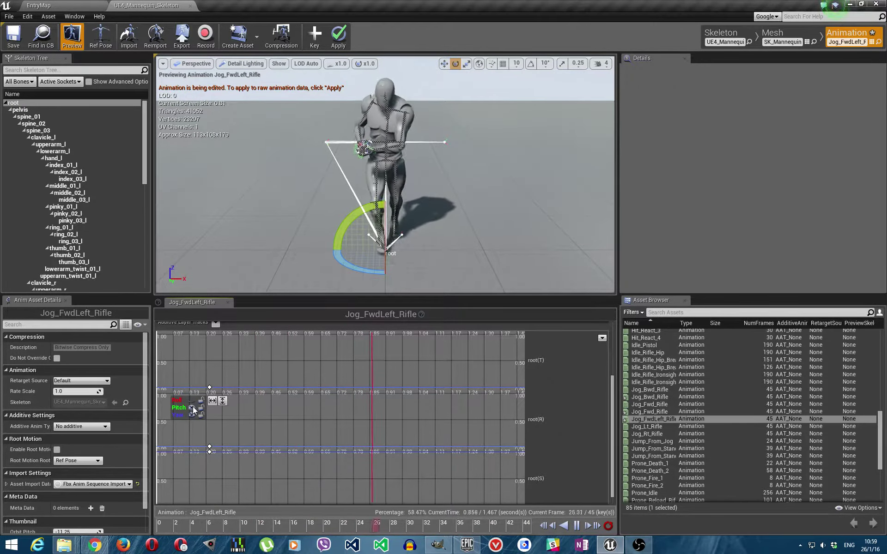
left_click(192, 408)
left_click(210, 449)
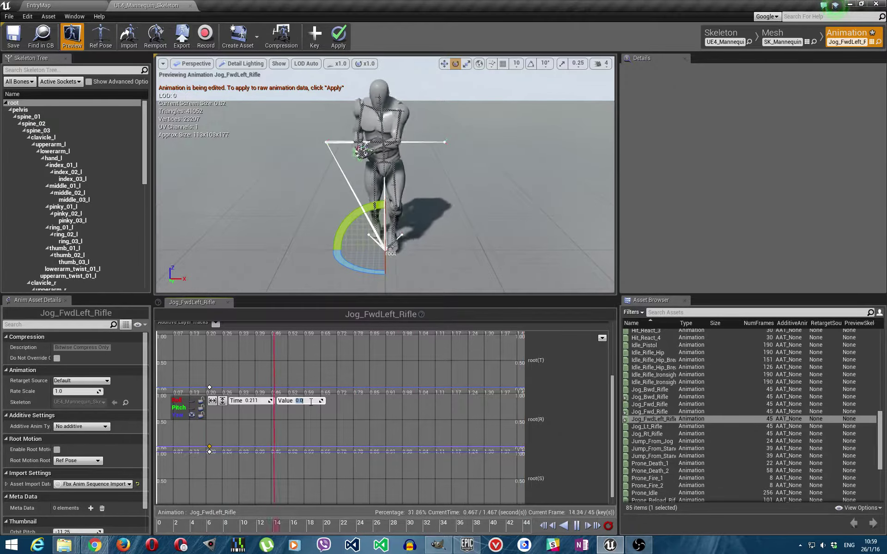
type("45")
key("Return")
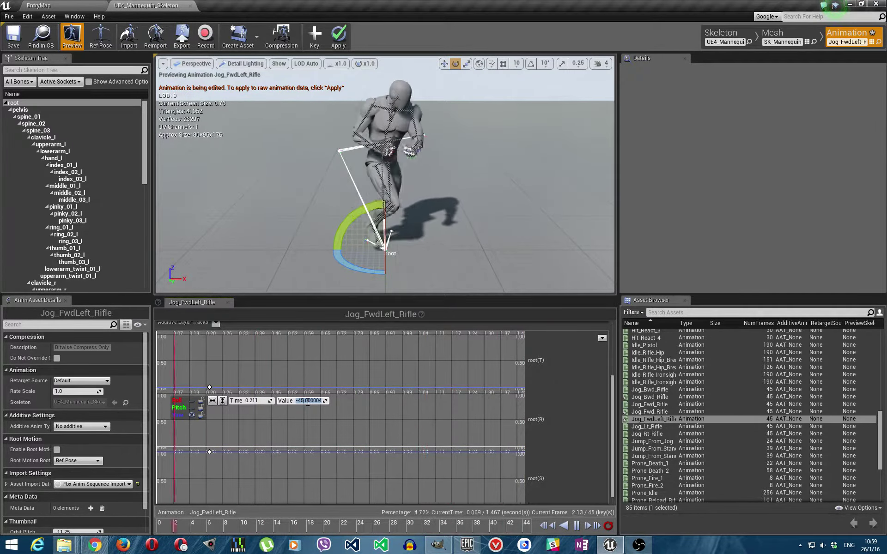
left_click(29, 117)
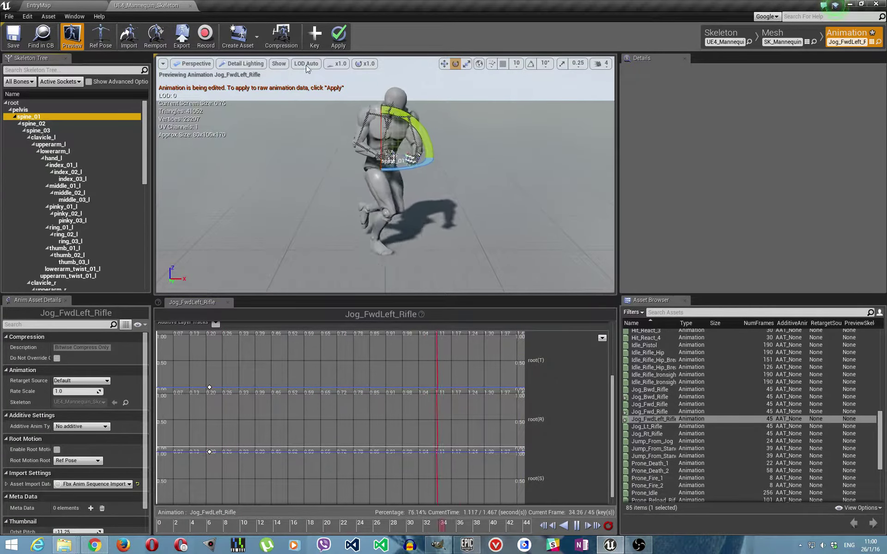
Key spine_01 with an additive pitch of 15 and roll of -5.
left_click(309, 41)
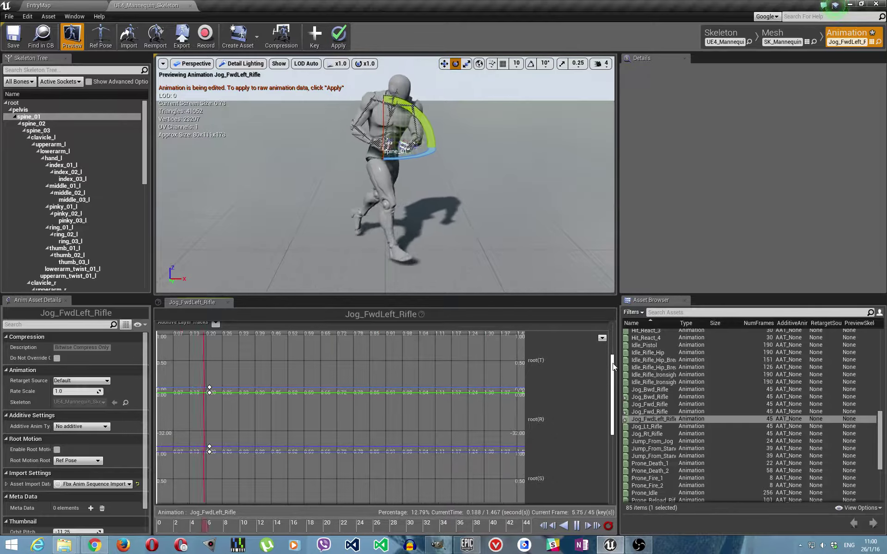
left_click_drag(613, 367, 613, 423)
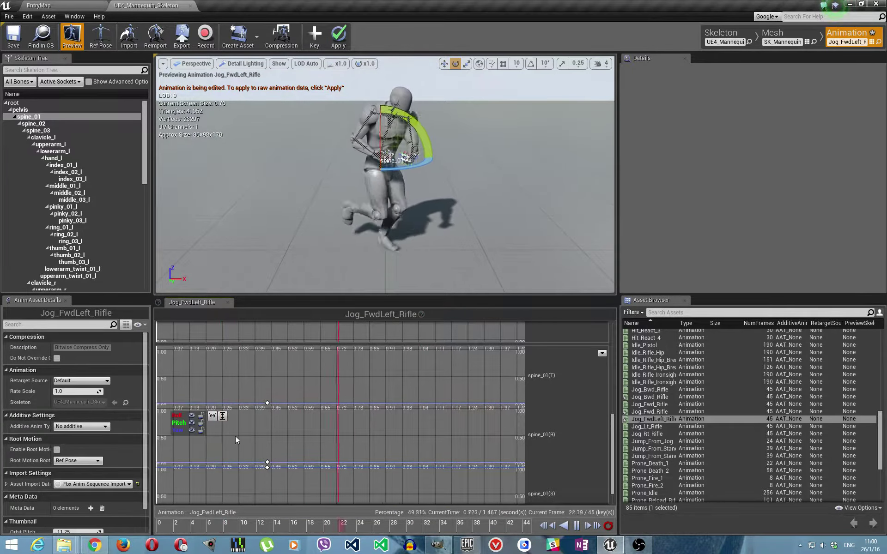
left_click(192, 430)
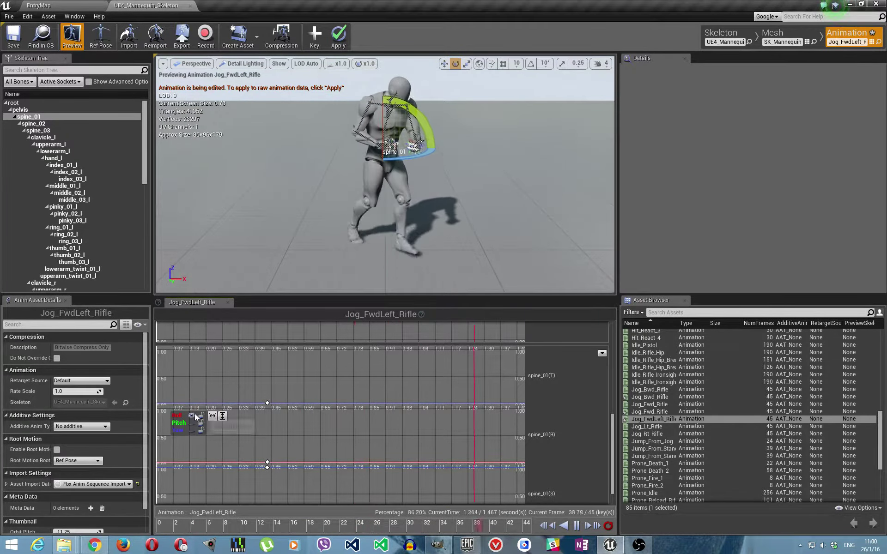
left_click(267, 463)
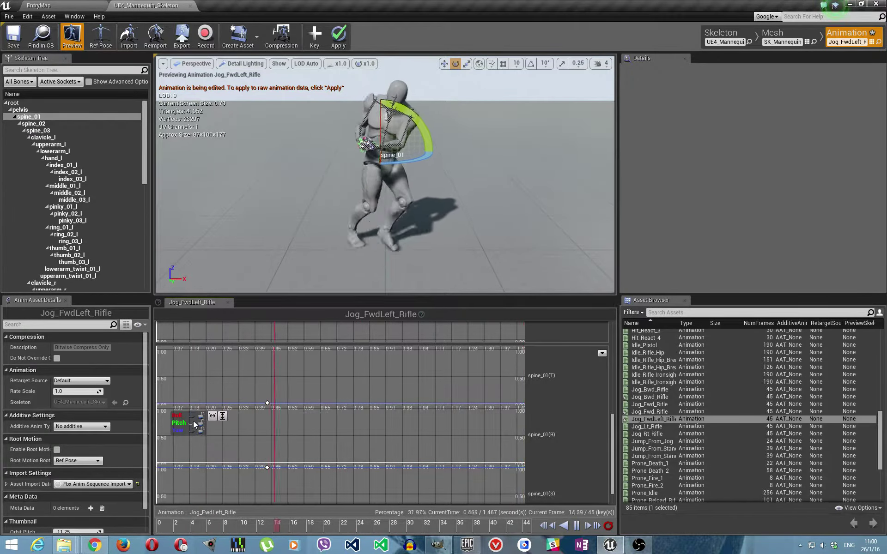
left_click(267, 462)
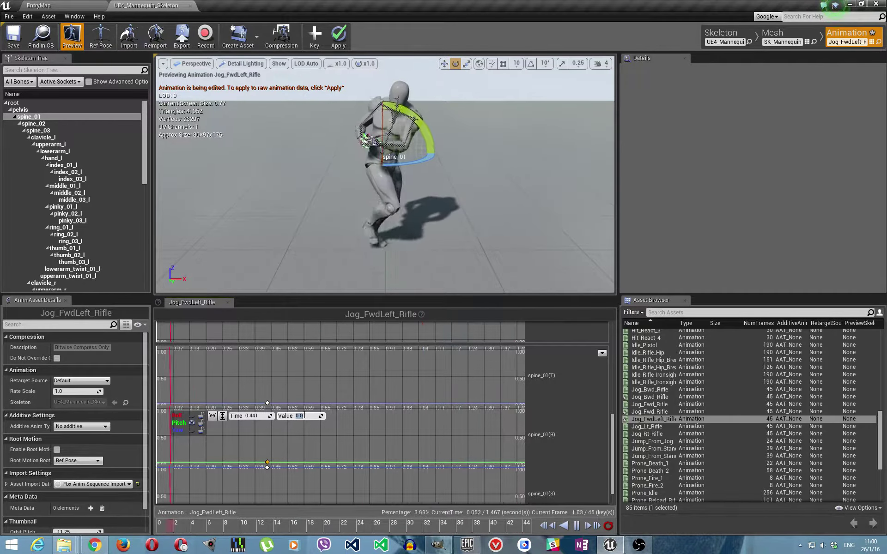
key("Return")
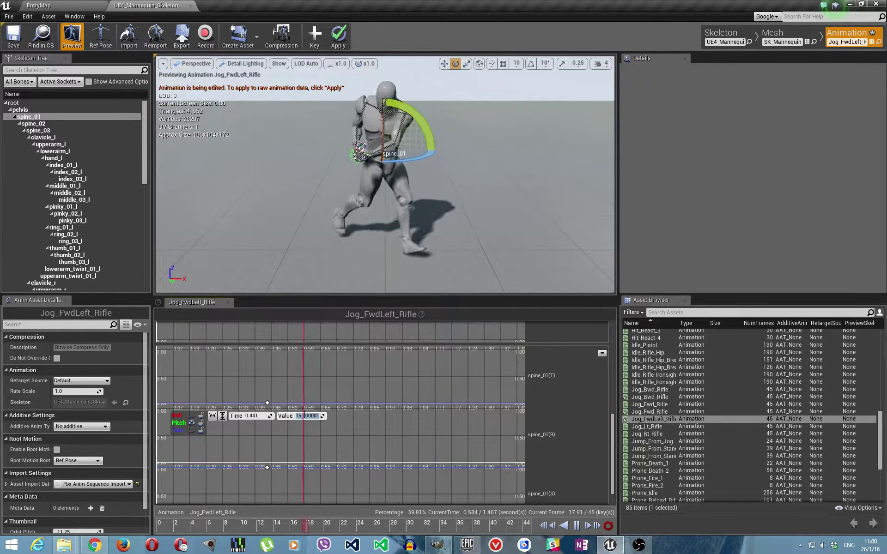
left_click(227, 437)
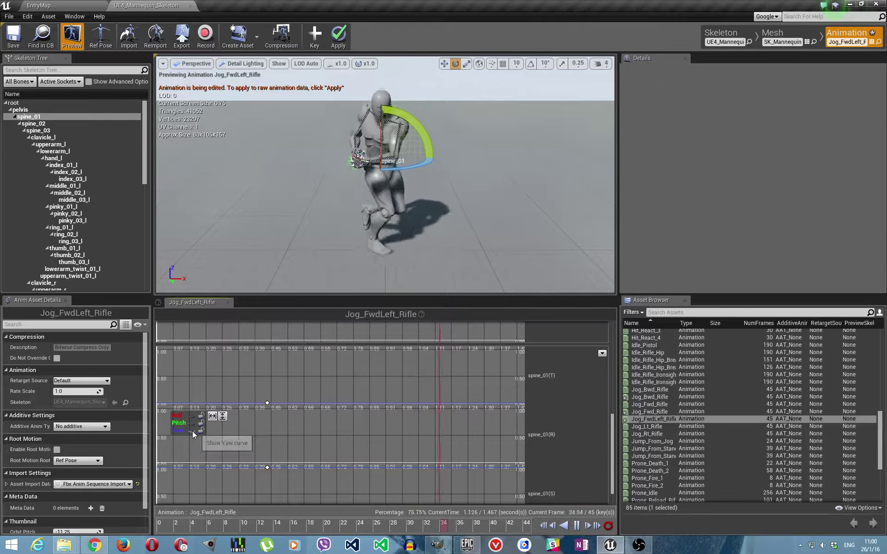
left_click(267, 462)
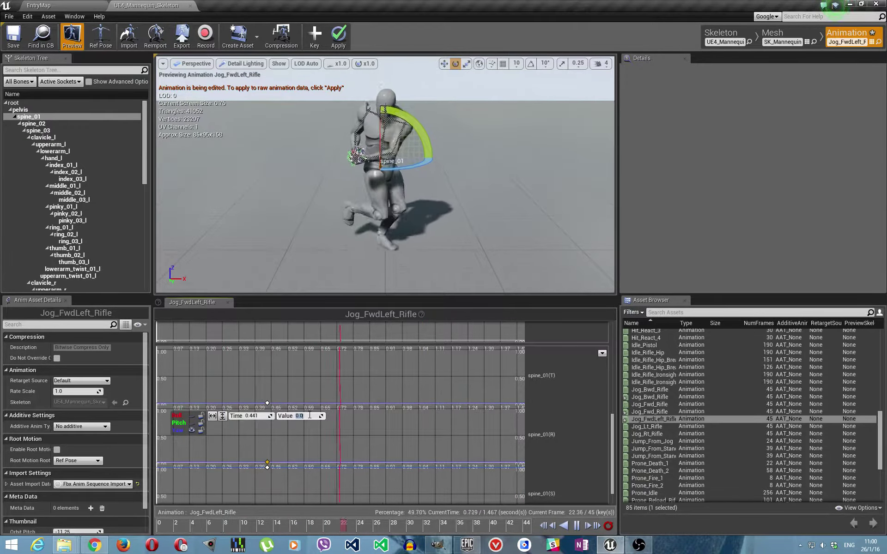
key("Return")
Apply the additive edits to Jog_FwdLeft_Rifle and return to the EntryMap level editor.
left_click_drag(383, 208, 462, 194)
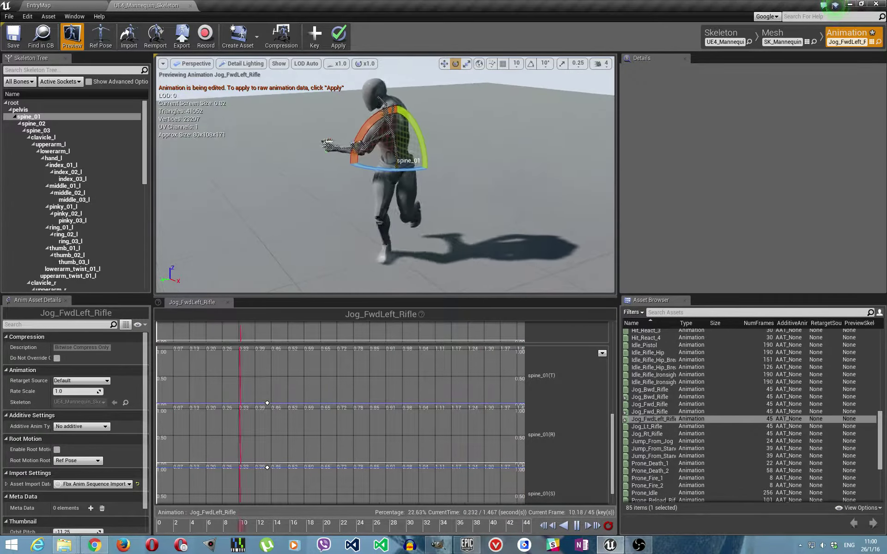
left_click(338, 37)
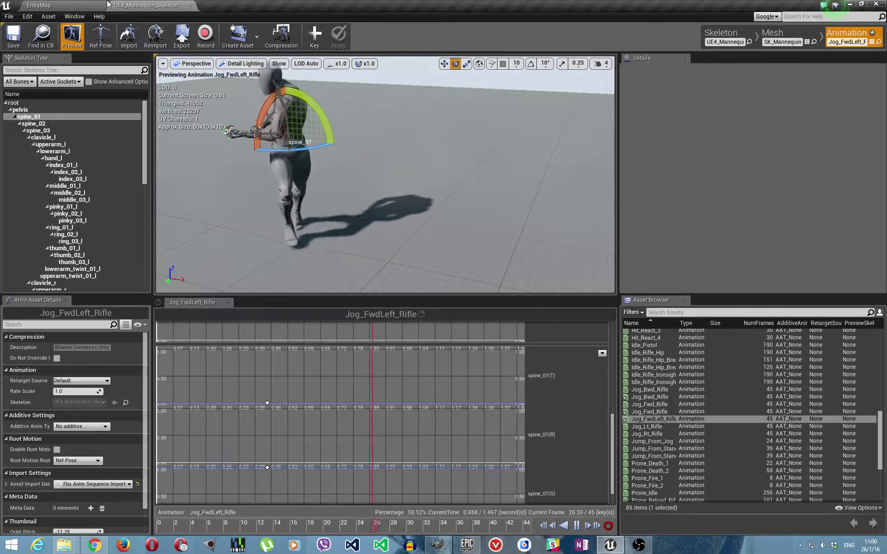
left_click(74, 5)
Rename the backward jog copy to Jog_BwdRight_Rifle and open it.
left_click(125, 418)
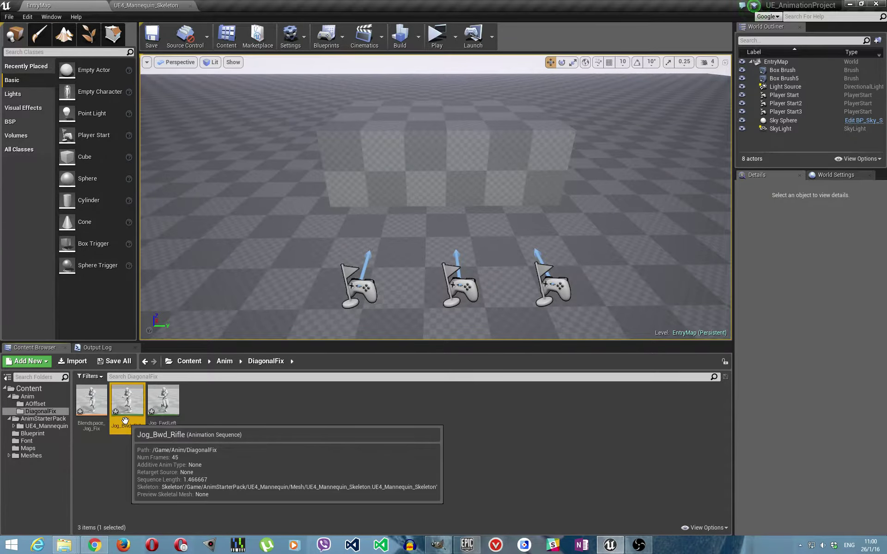
left_click(125, 421)
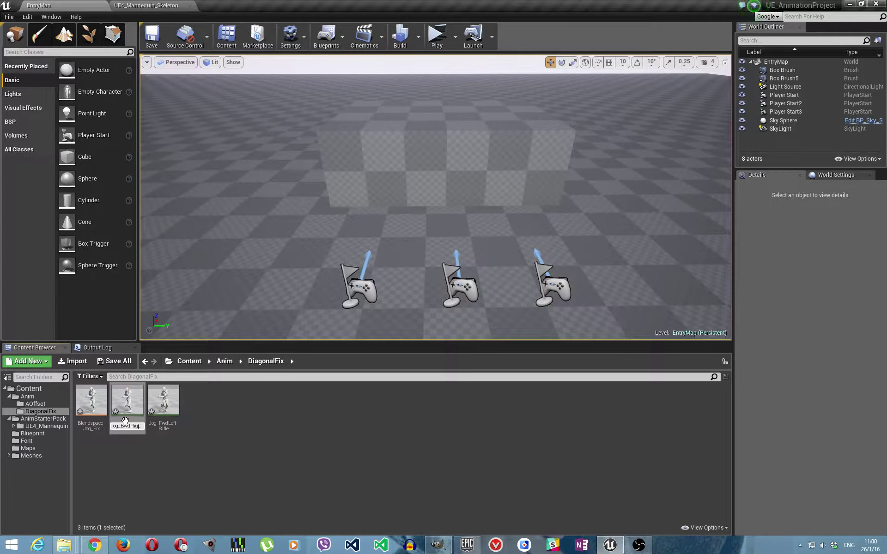
key("Return")
double_click(127, 406)
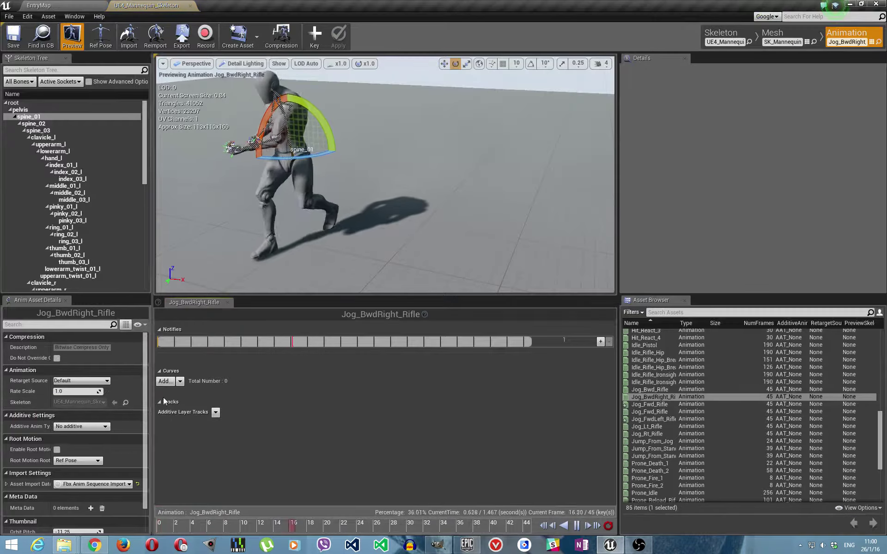
Key Jog_BwdRight_Rifle's root bone and set its additive rotation key value to -45.
left_click(13, 103)
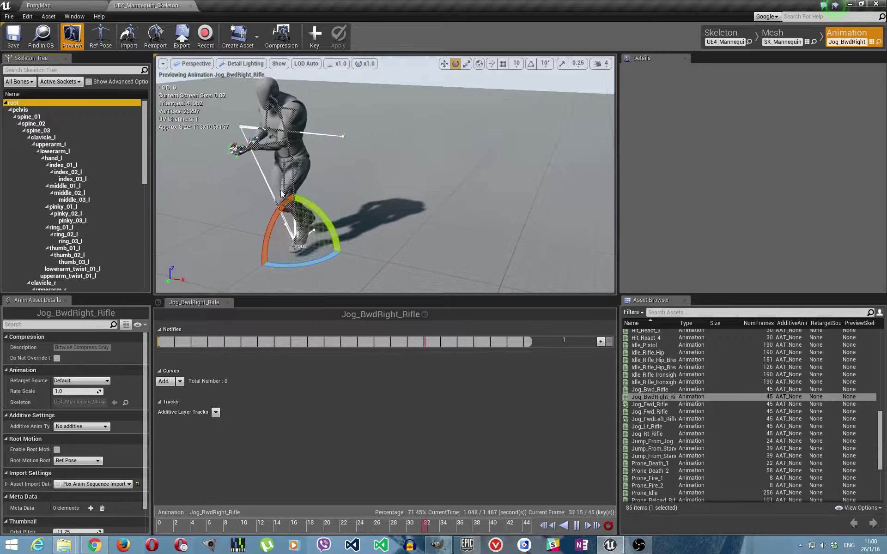
left_click(314, 35)
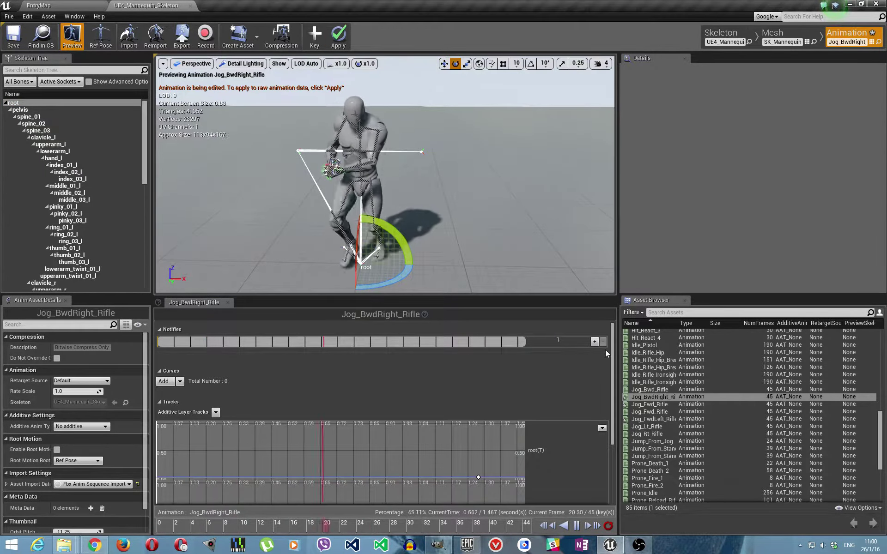
scroll(607, 354, "down", 5)
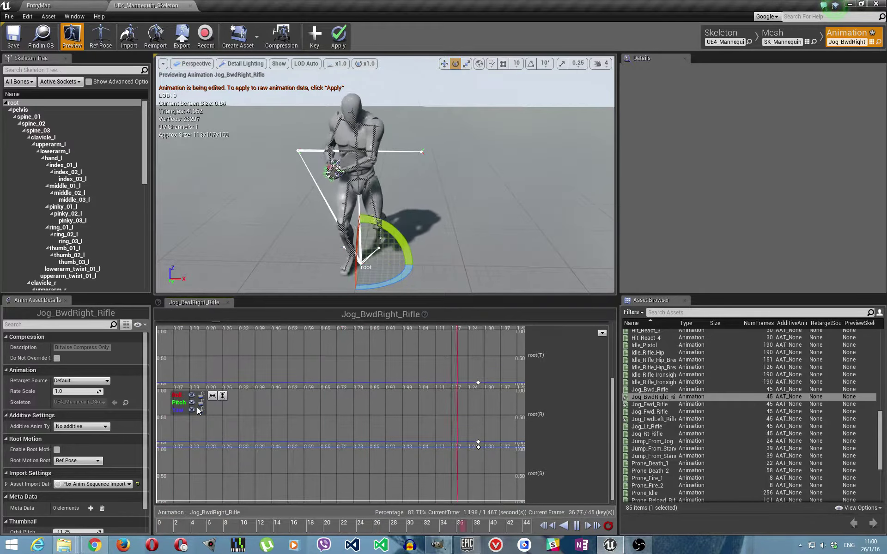
left_click(478, 443)
left_click(311, 396)
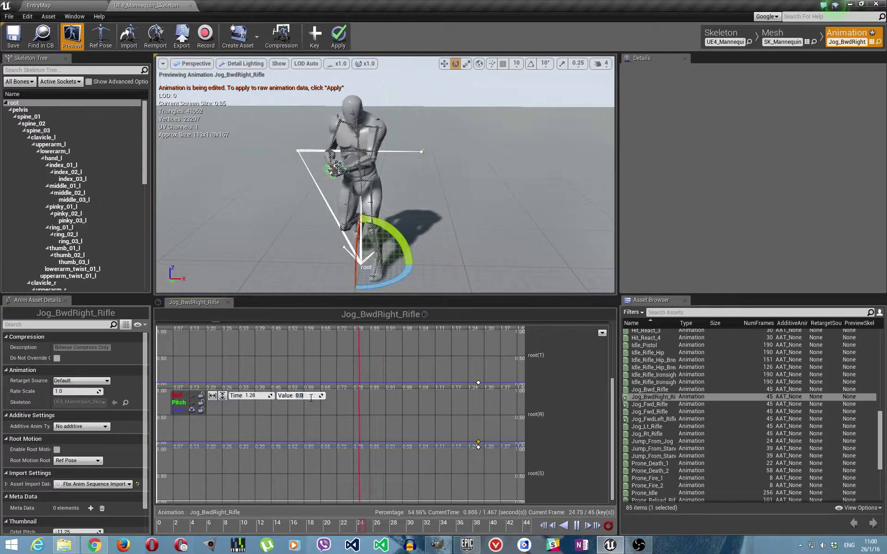
key("Return")
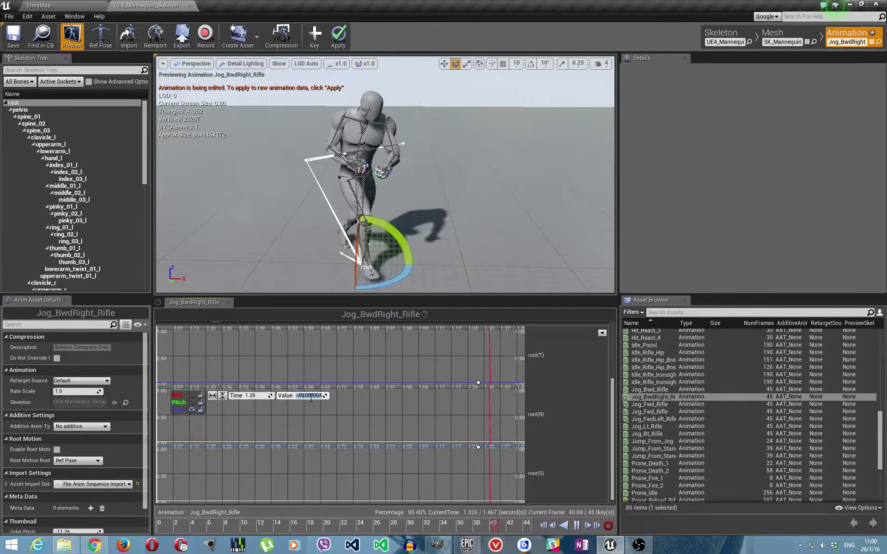
left_click(48, 116)
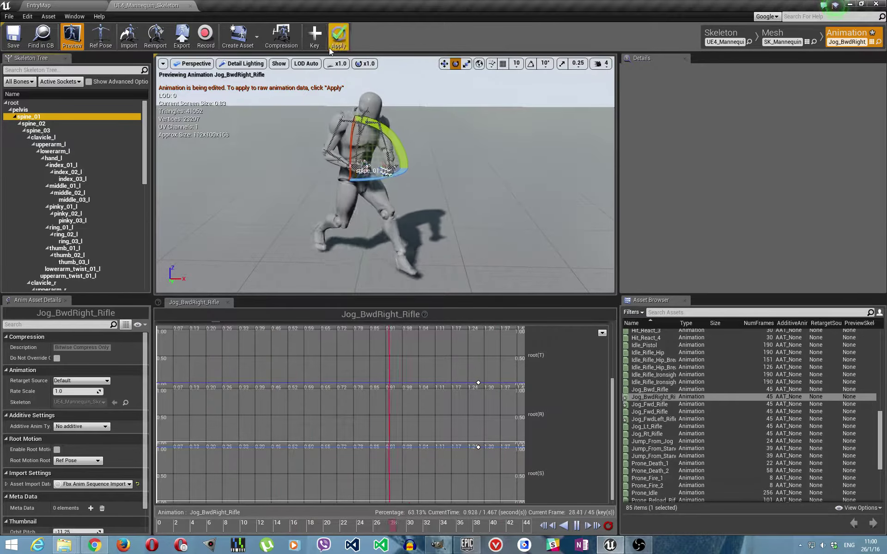
Key spine_01 with roll -45, then show and adjust its pitch and yaw keys.
left_click(412, 152)
left_click_drag(608, 375, 614, 437)
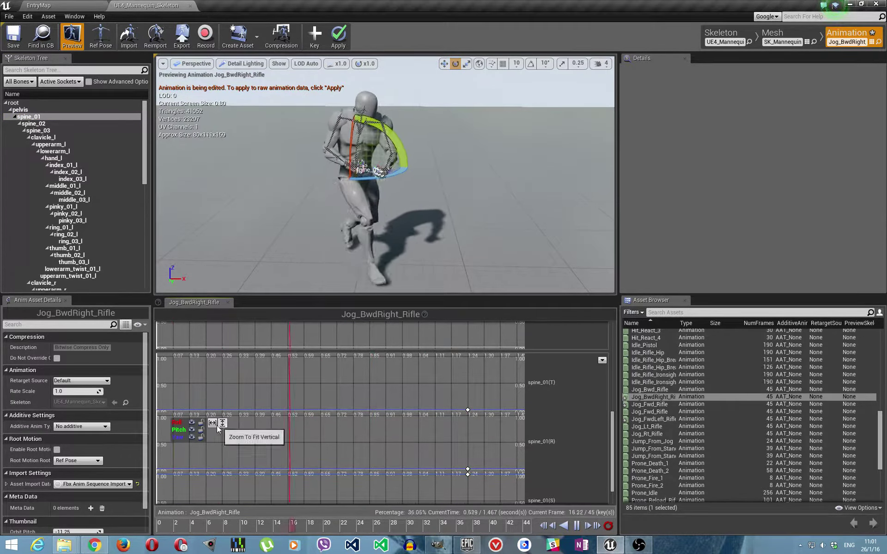
left_click(468, 469)
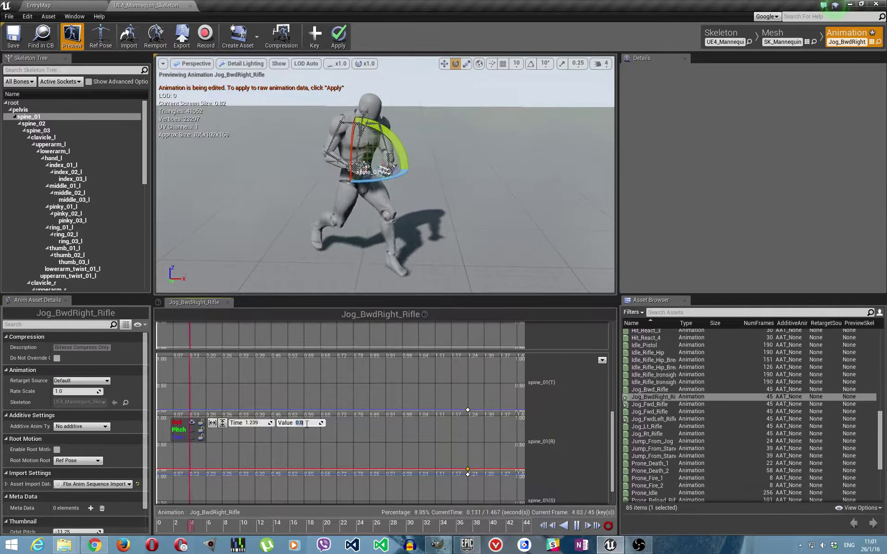
key("Return")
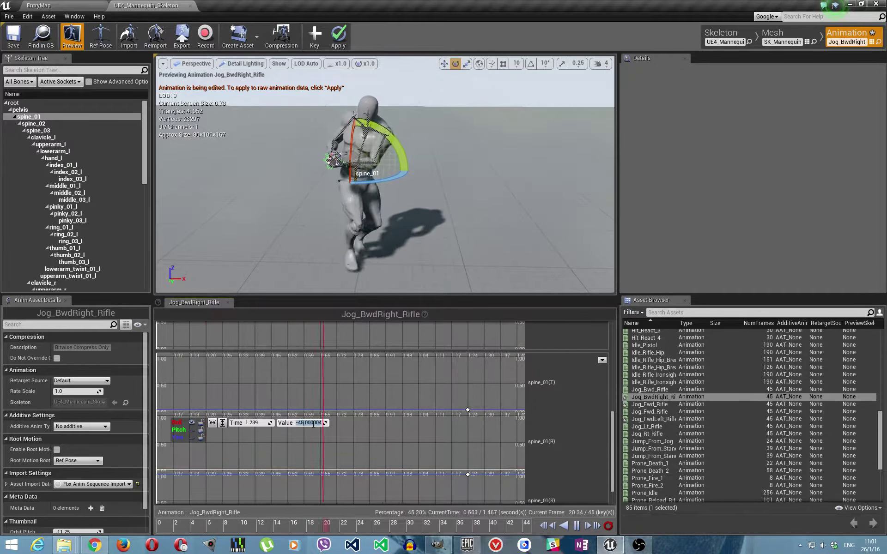
left_click(191, 422)
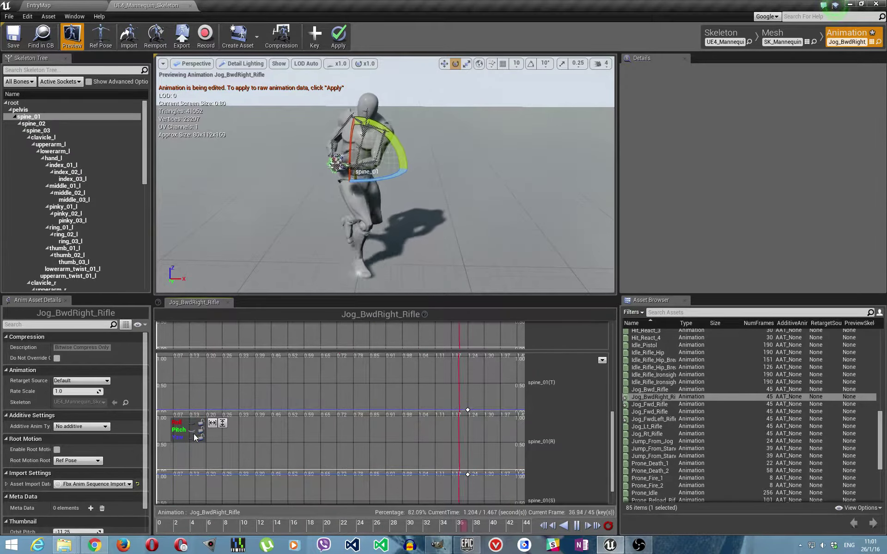
left_click(192, 429)
left_click(468, 469)
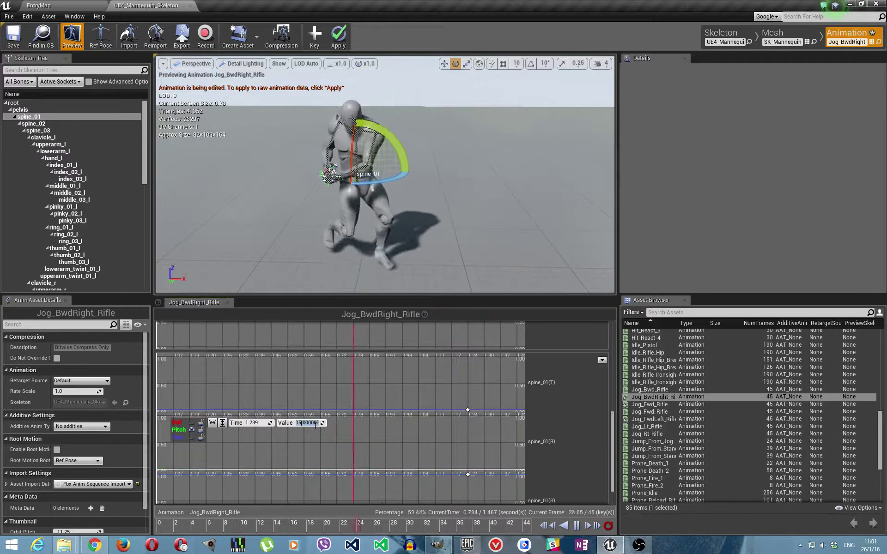
left_click(192, 436)
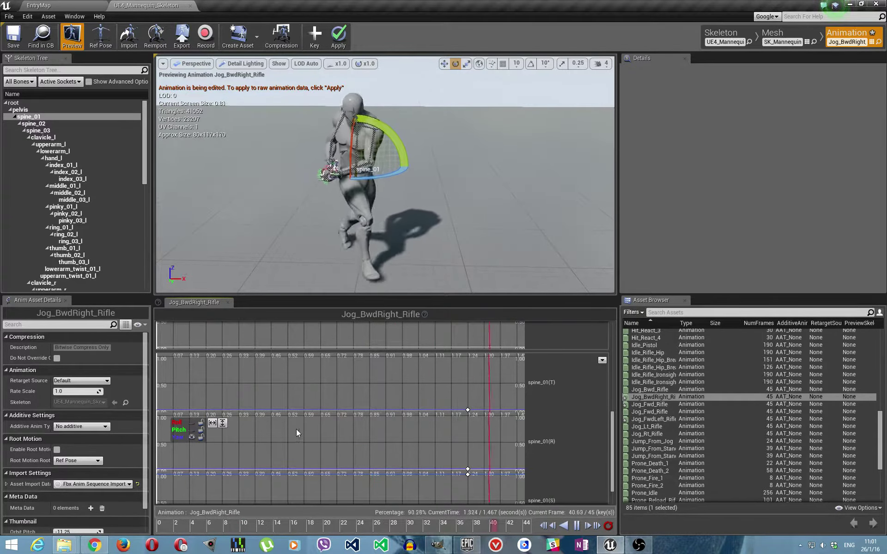
left_click(468, 471)
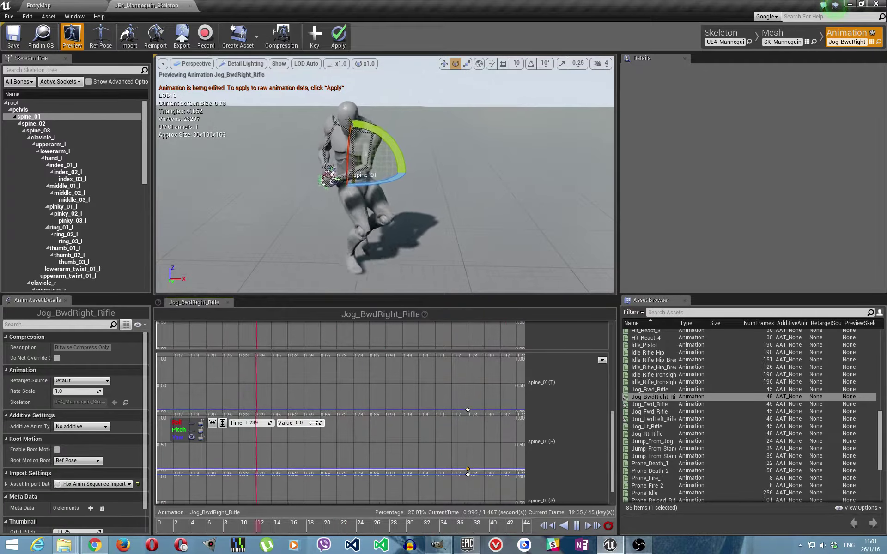
key("Return")
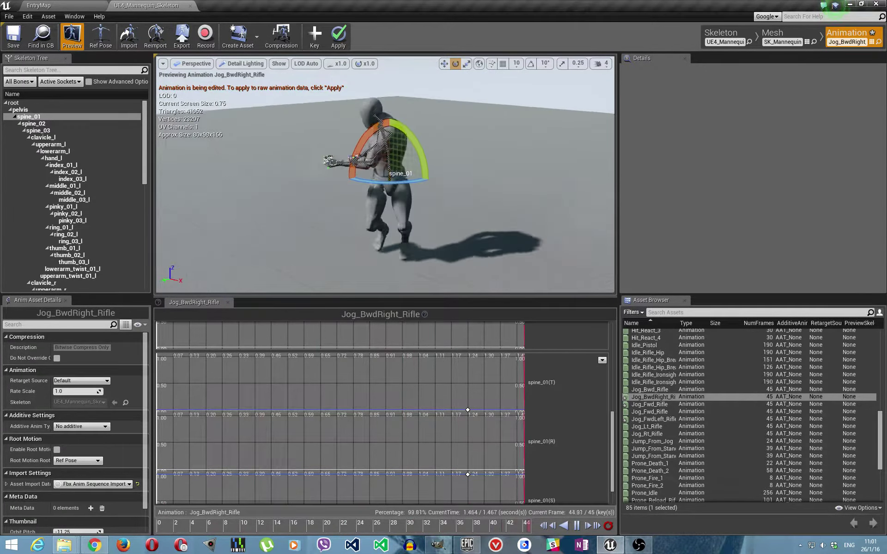
Apply Jog_BwdRight_Rifle's edits, then open Blendspace_Jog_Fix from the DiagonalFix folder.
left_click(337, 41)
left_click(38, 5)
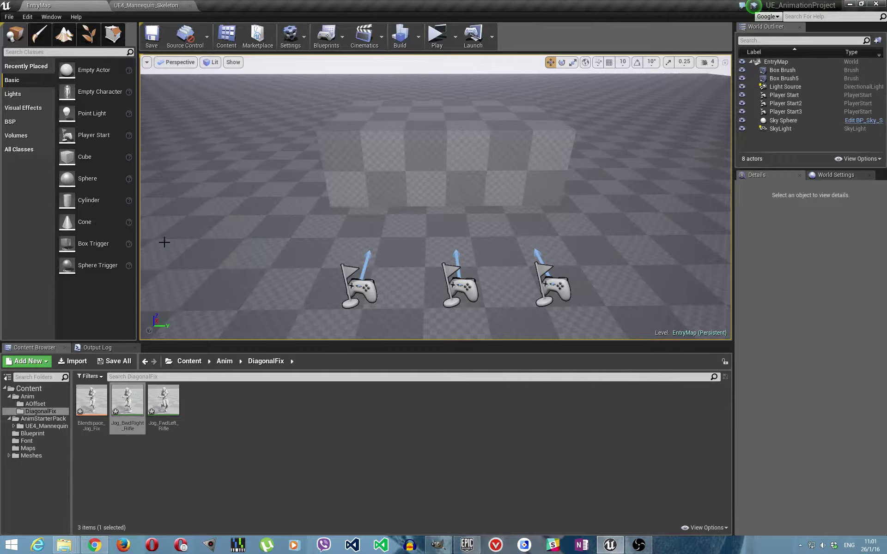
double_click(101, 407)
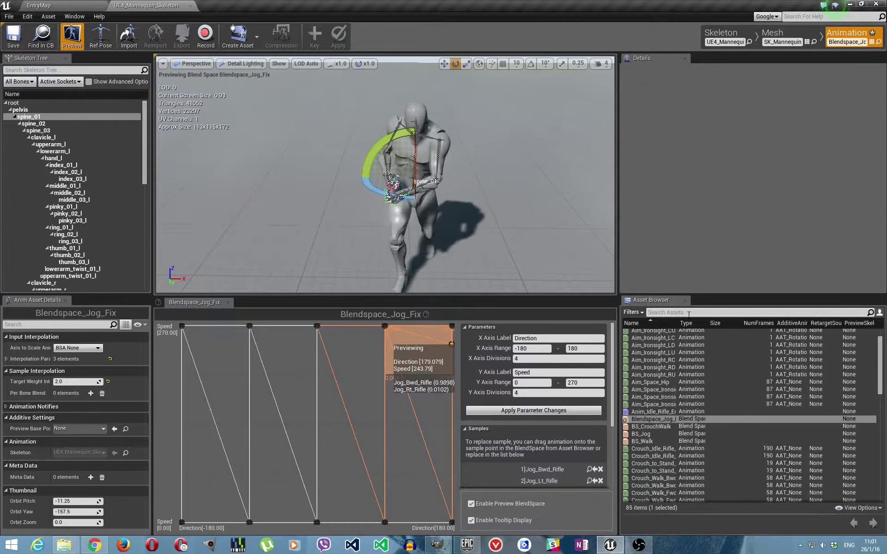
Filter the Asset Browser by 'jog' and apply 8 X Axis Divisions instead of 4.
left_click(689, 312)
type("jog")
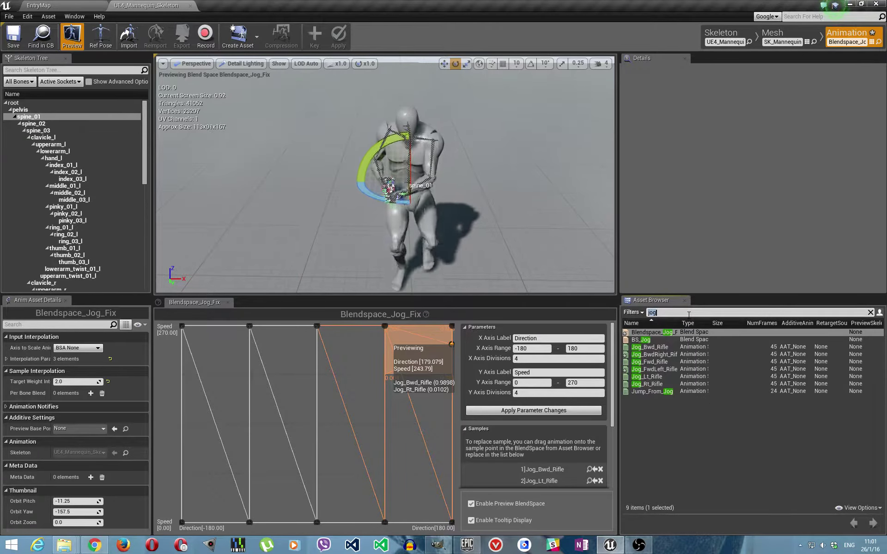
left_click(699, 368)
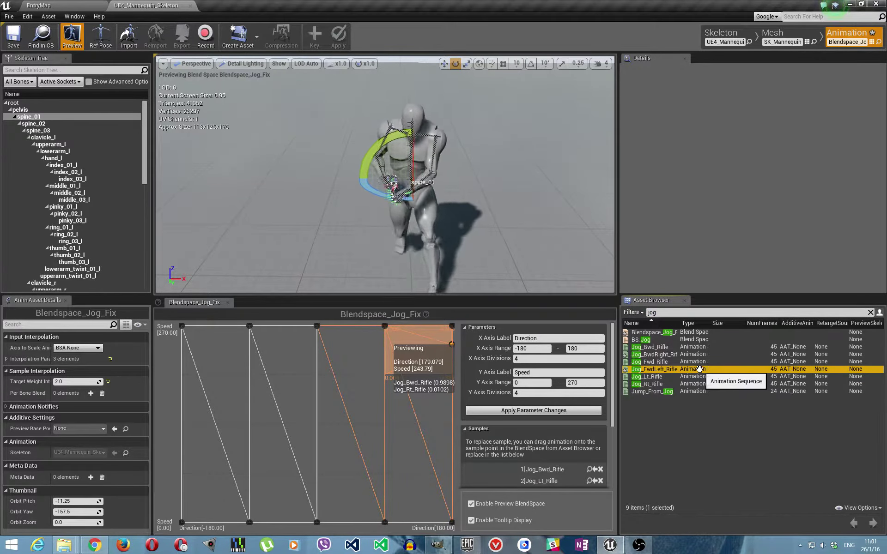
left_click_drag(699, 369, 286, 325)
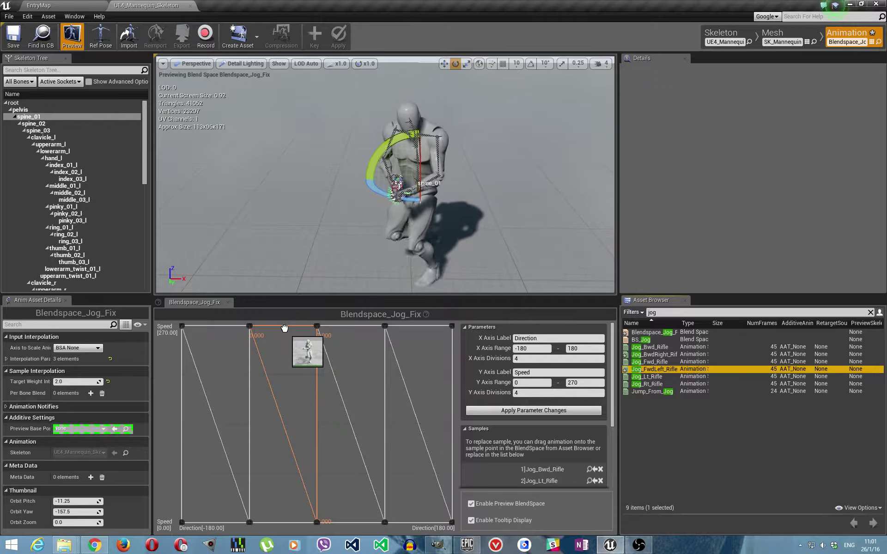
left_click_drag(284, 328, 496, 356)
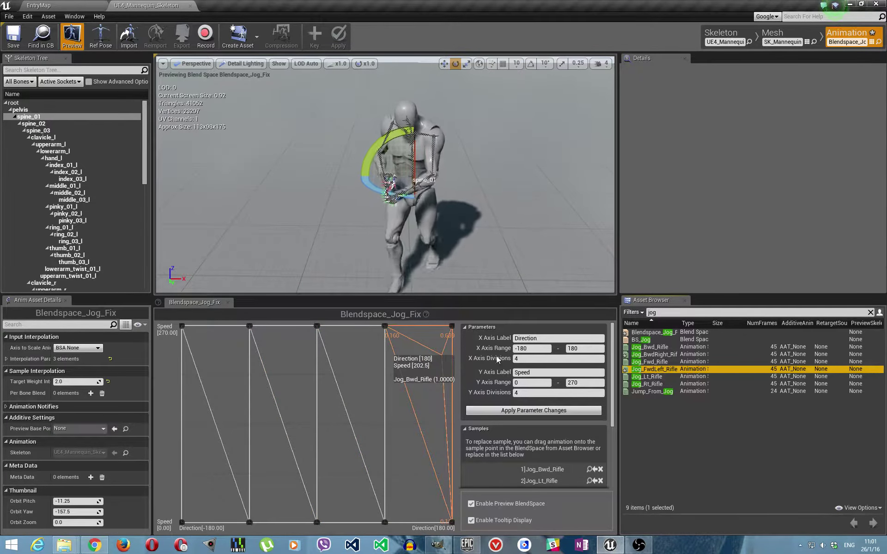
left_click(527, 358)
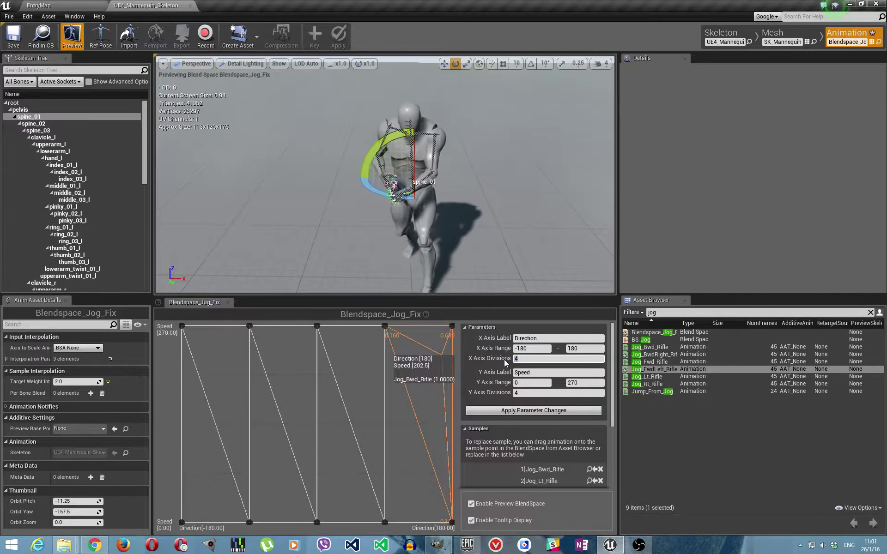
type("8")
left_click(522, 410)
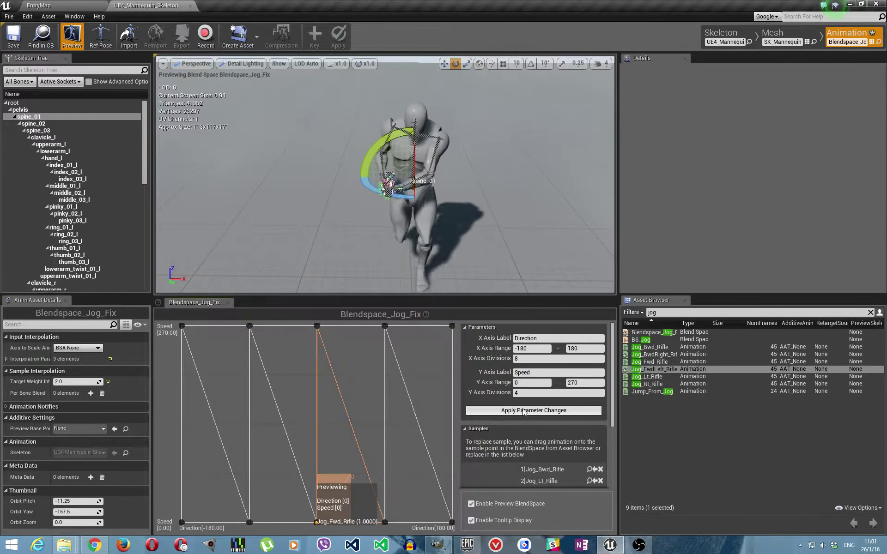
Drop Jog_FwdLeft_Rifle at -45 and Jog_BwdRight_Rifle at 135 on the speed-270 row, then preview.
mouse_move(653, 370)
left_mouse_down()
mouse_move(288, 337)
mouse_move(284, 327)
left_mouse_up()
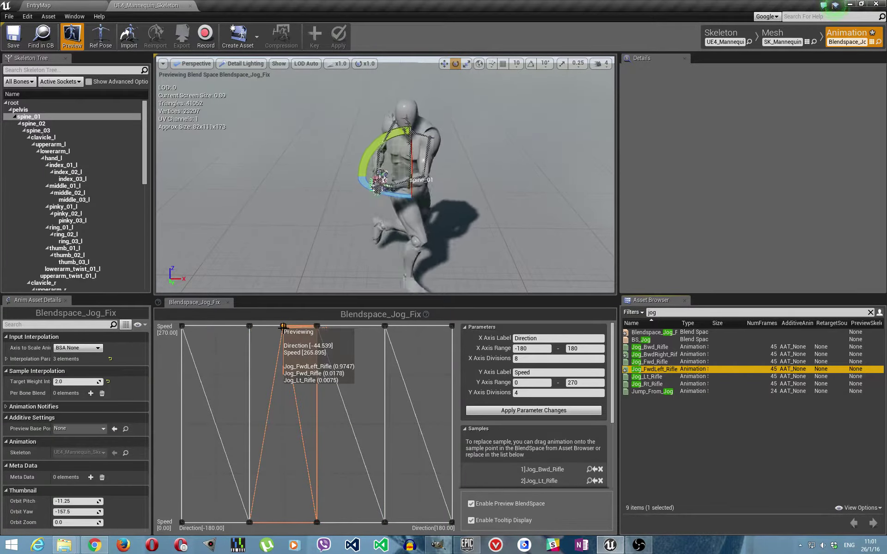
mouse_move(654, 354)
left_mouse_down()
mouse_move(530, 358)
mouse_move(418, 326)
left_mouse_up()
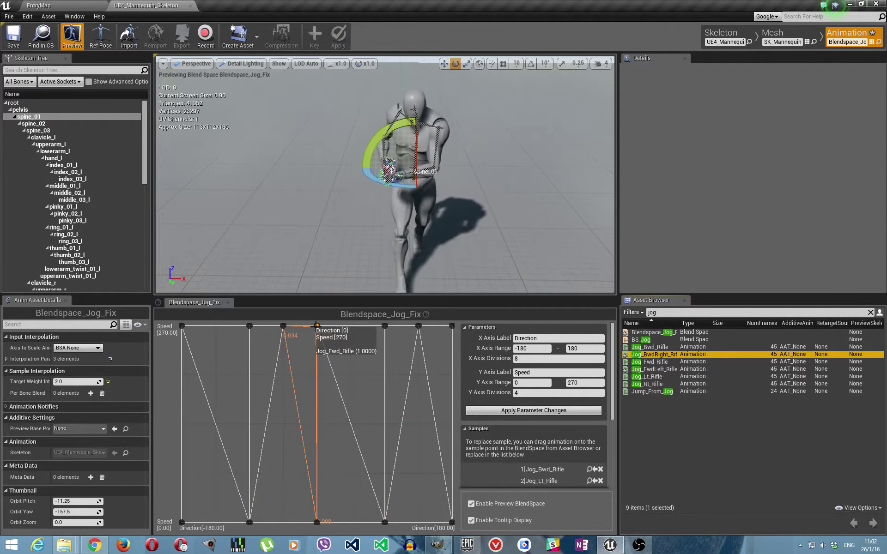
left_click_drag(444, 240, 396, 251)
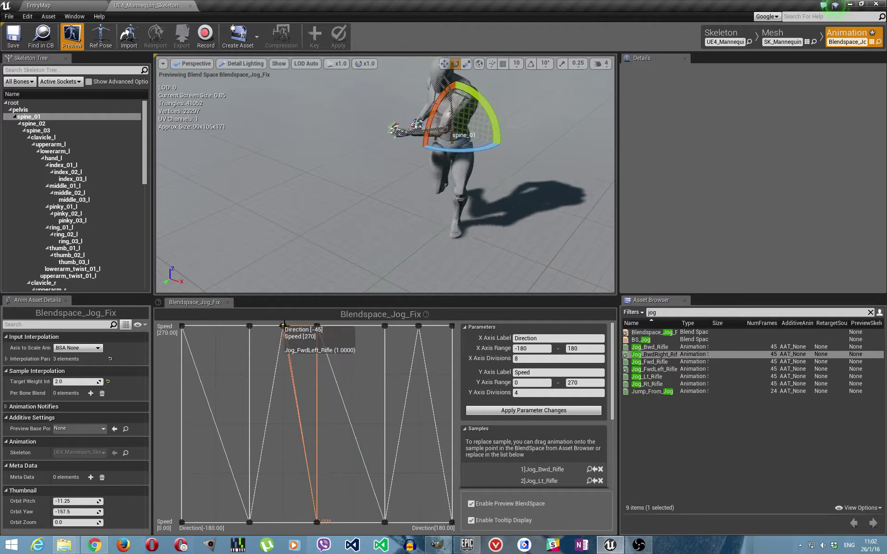